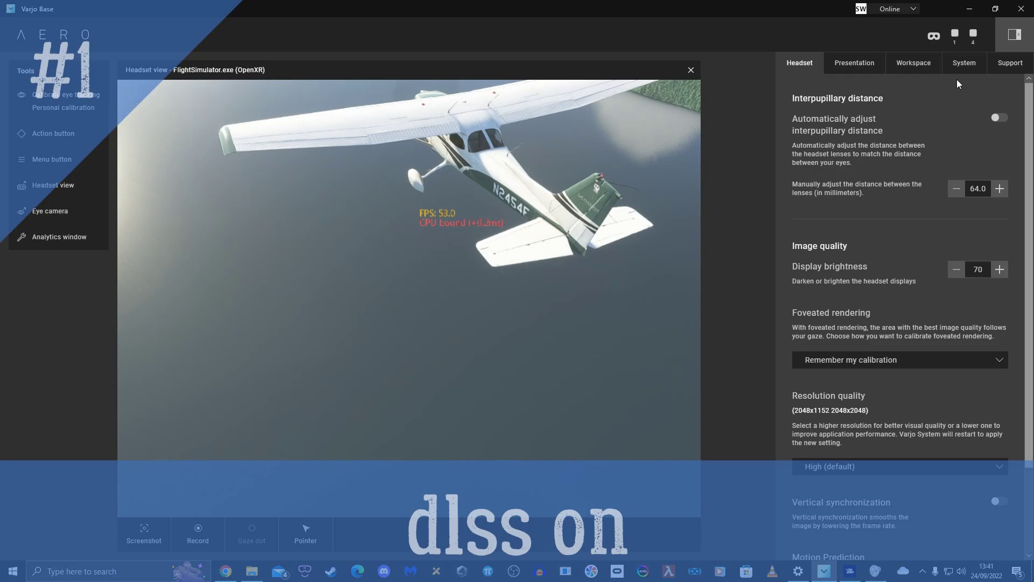
pyautogui.hotkey('ctrl', 'F2')
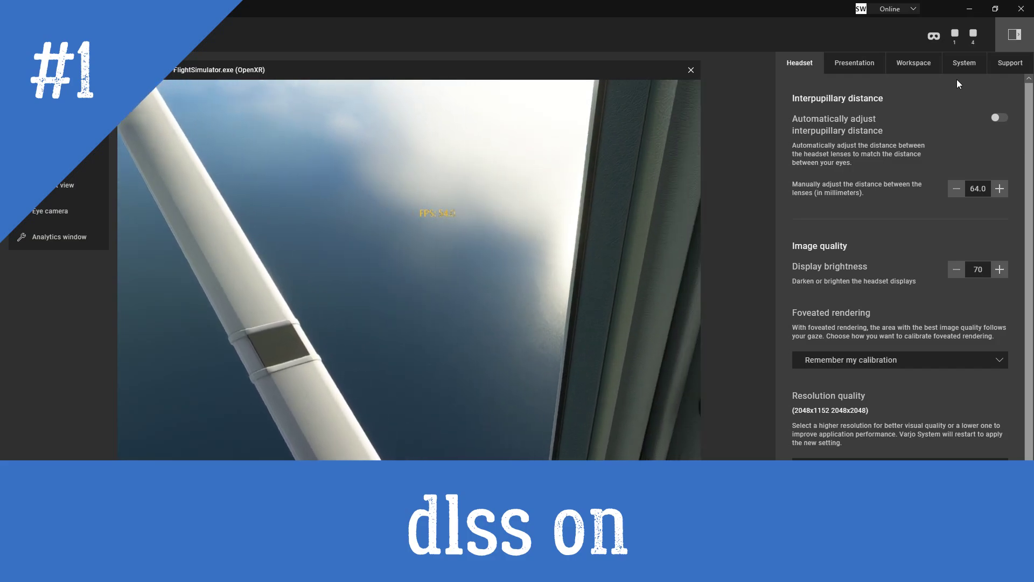
pyautogui.hotkey('ctrl', 'F2')
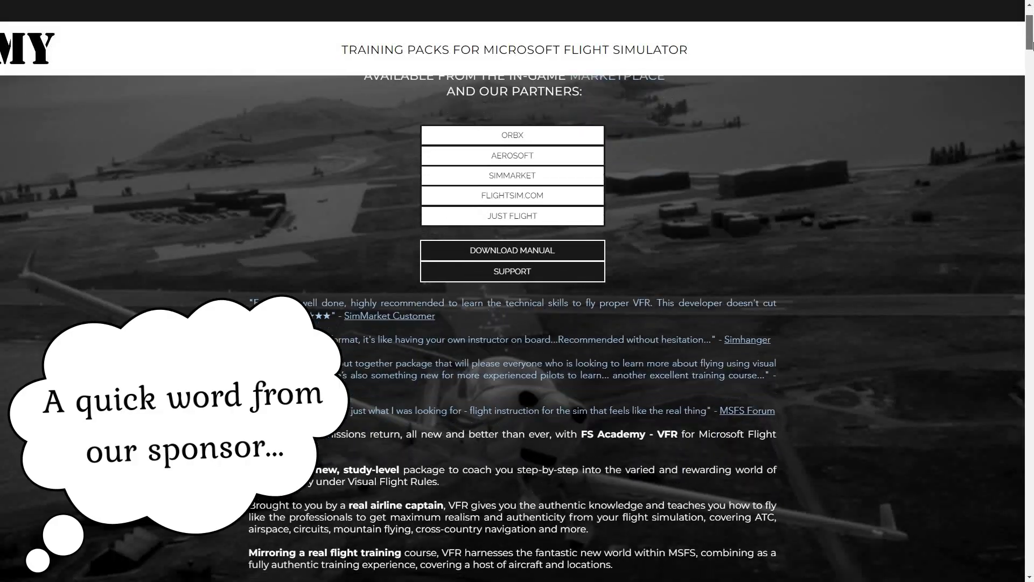
# Read through the FS Academy VFR training pack's description and its list of lessons.
pyautogui.scroll(-12, 513, 323)
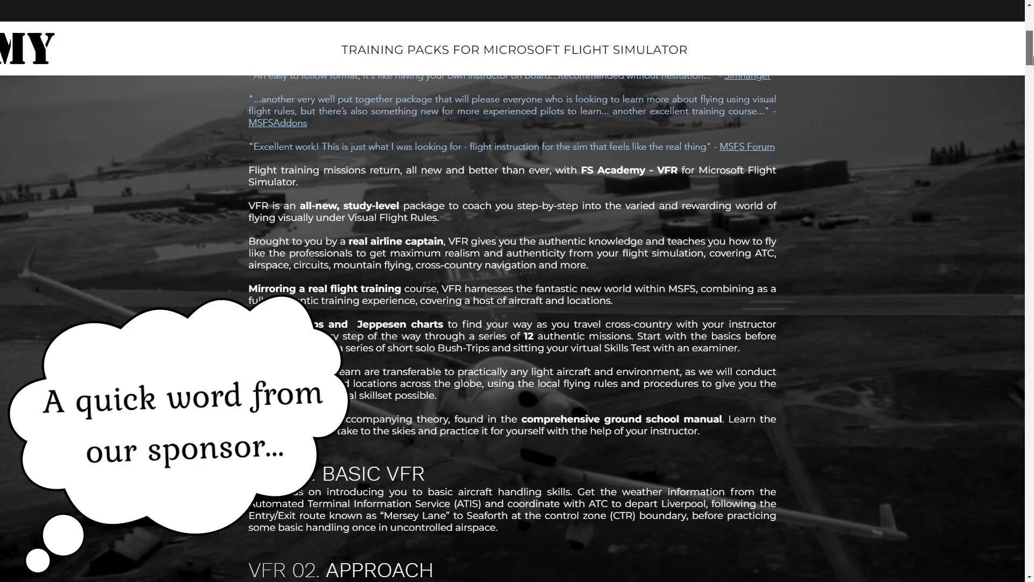
pyautogui.scroll(-2, 512, 328)
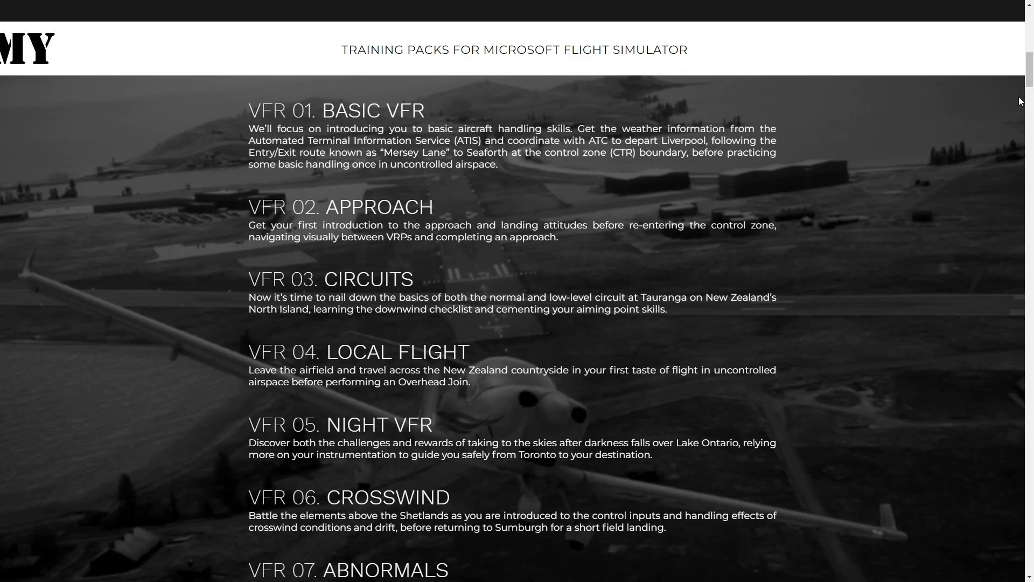
pyautogui.scroll(-4, 929, 231)
pyautogui.scroll(-6, 925, 233)
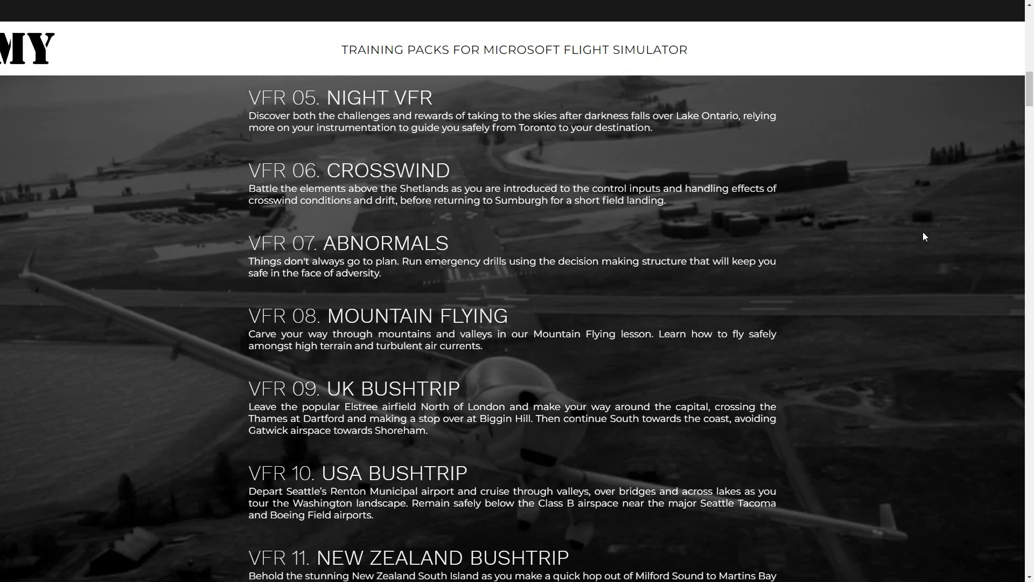
pyautogui.scroll(-2, 922, 237)
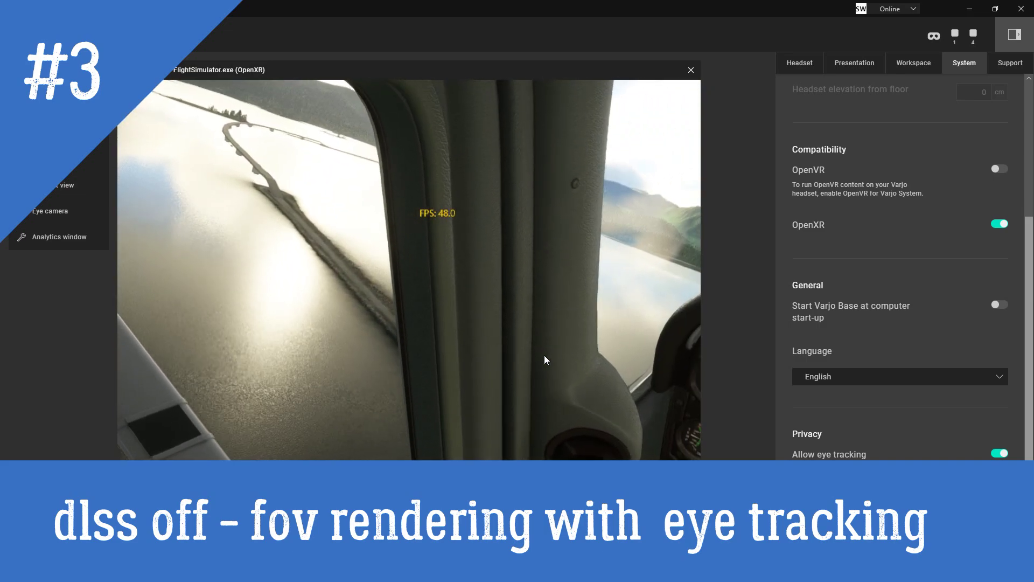
# Open the OpenXR Toolkit overlay menu and review its performance options, including foveated rendering's eye tracking and mode.
pyautogui.hotkey('ctrl', 'F2')
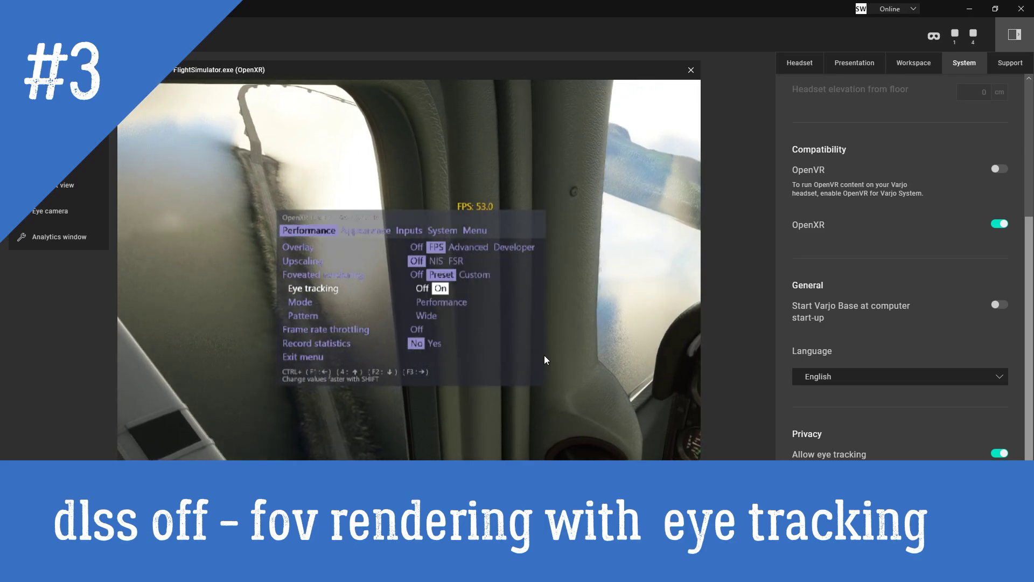
pyautogui.hotkey('ctrl', 'F2')
pyautogui.hotkey('ctrl', 'F2')
pyautogui.hotkey('ctrl', 'F2')
pyautogui.hotkey('ctrl', 'F2')
pyautogui.hotkey('ctrl', 'F2')
pyautogui.hotkey('ctrl', 'F2')
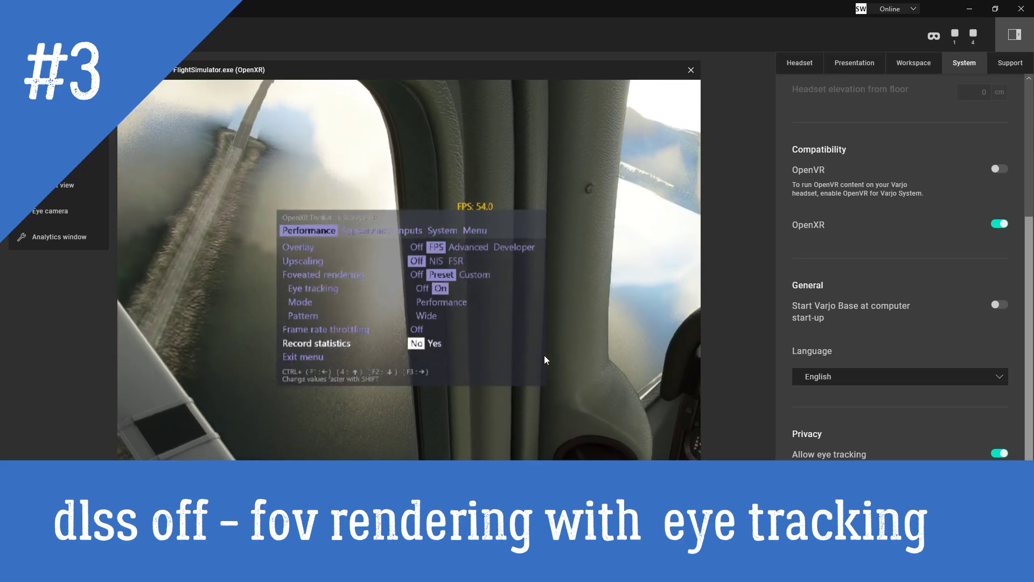
pyautogui.hotkey('ctrl', 'F2')
pyautogui.hotkey('ctrl', 'F2')
pyautogui.hotkey('ctrl', 'F2')
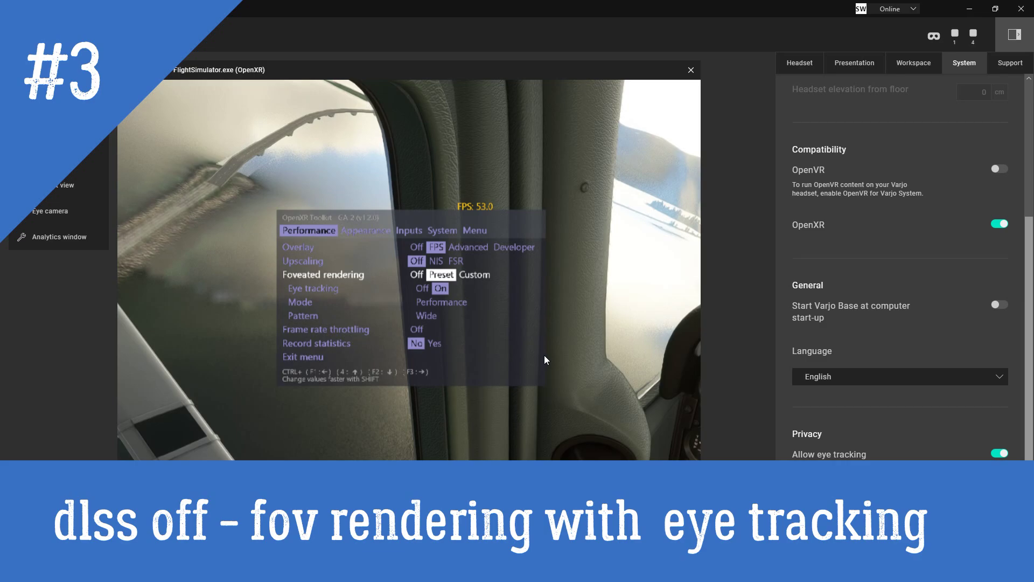
pyautogui.hotkey('ctrl', 'F2')
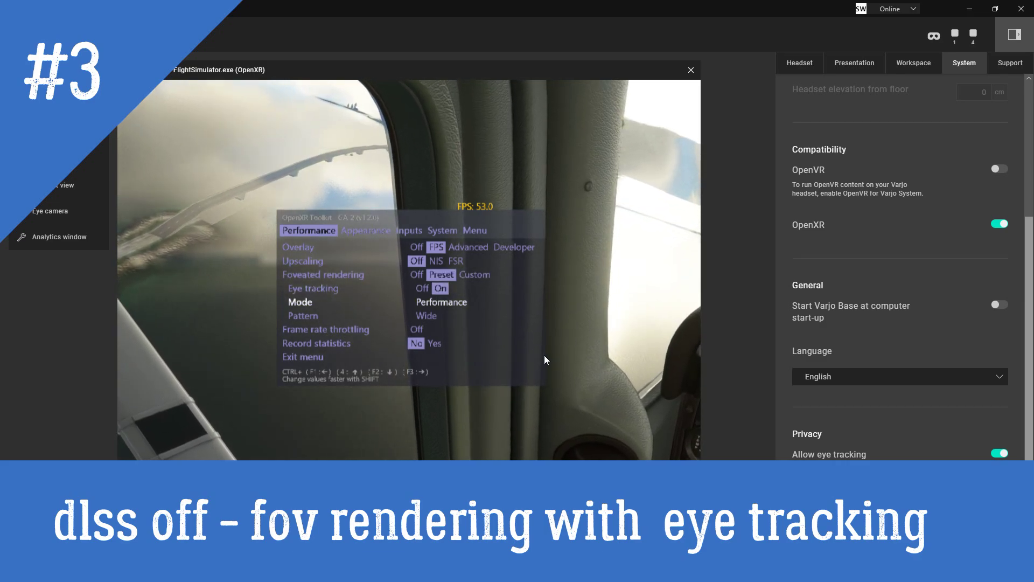
pyautogui.hotkey('ctrl', 'F3')
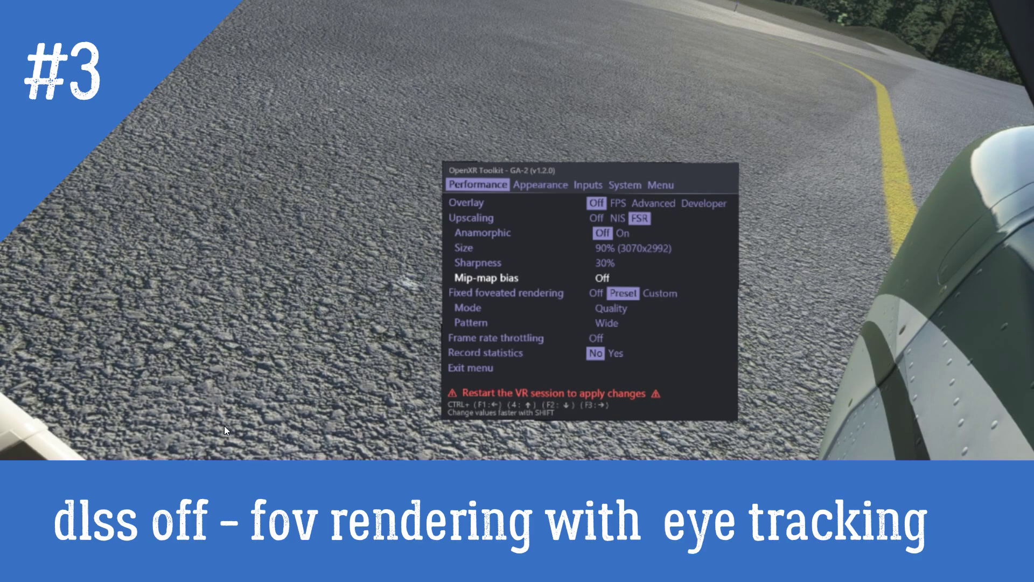
# Set the FSR upscaling sharpness to 40% in the OpenXR Toolkit performance settings.
pyautogui.hotkey('ctrl', 'F2')
pyautogui.hotkey('ctrl', 'F2')
pyautogui.hotkey('ctrl', 'F2')
pyautogui.hotkey('ctrl', 'F2')
pyautogui.hotkey('ctrl', 'F2')
pyautogui.hotkey('ctrl', 'F2')
pyautogui.hotkey('ctrl', 'F2')
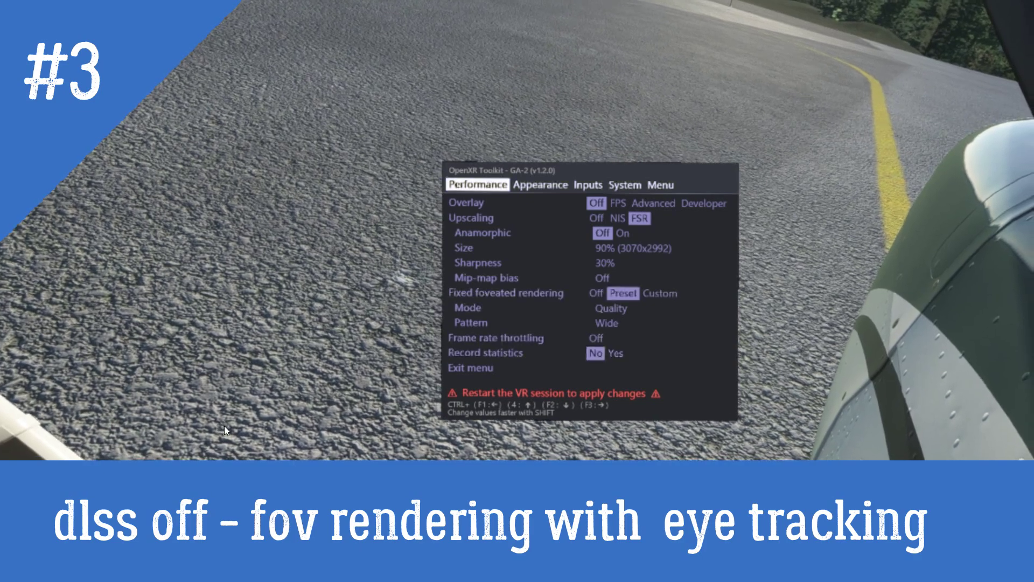
pyautogui.hotkey('ctrl', 'F2')
pyautogui.hotkey('ctrl', 'F2')
pyautogui.hotkey('ctrl', 'F2')
pyautogui.hotkey('ctrl', 'F2')
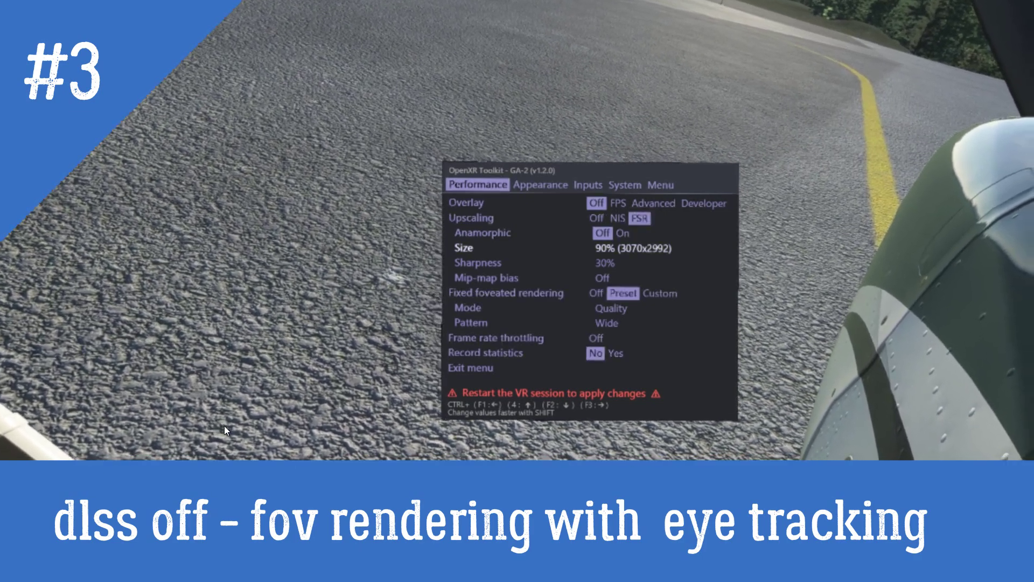
pyautogui.hotkey('ctrl', 'F3')
pyautogui.hotkey('ctrl', 'F3')
pyautogui.hotkey('ctrl', 'F3')
pyautogui.hotkey('ctrl', 'F3')
pyautogui.hotkey('ctrl', 'F3')
pyautogui.hotkey('ctrl', 'F3')
pyautogui.hotkey('ctrl', 'F3')
pyautogui.hotkey('ctrl', 'F3')
pyautogui.hotkey('ctrl', 'F3')
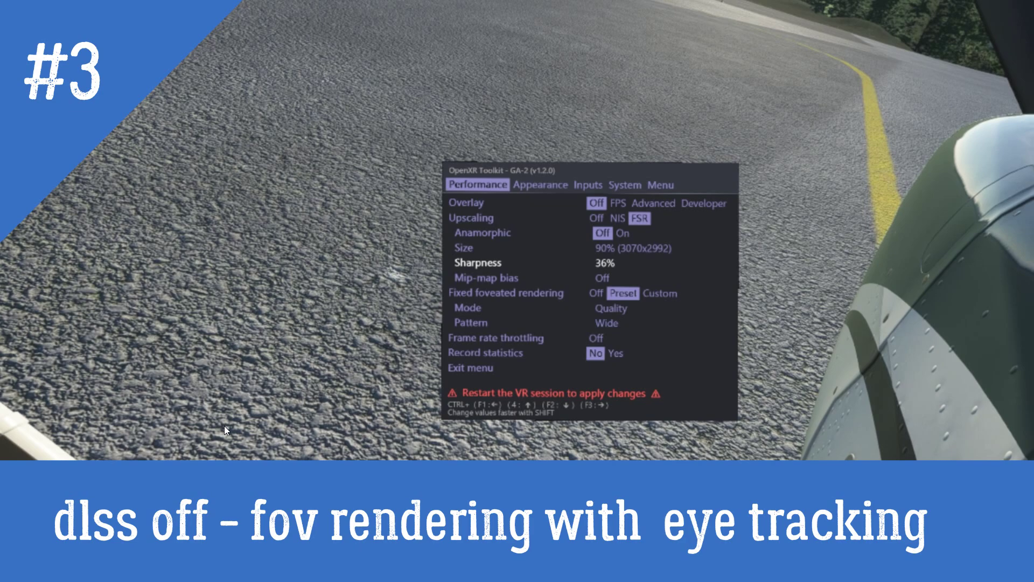
pyautogui.hotkey('ctrl', 'F3')
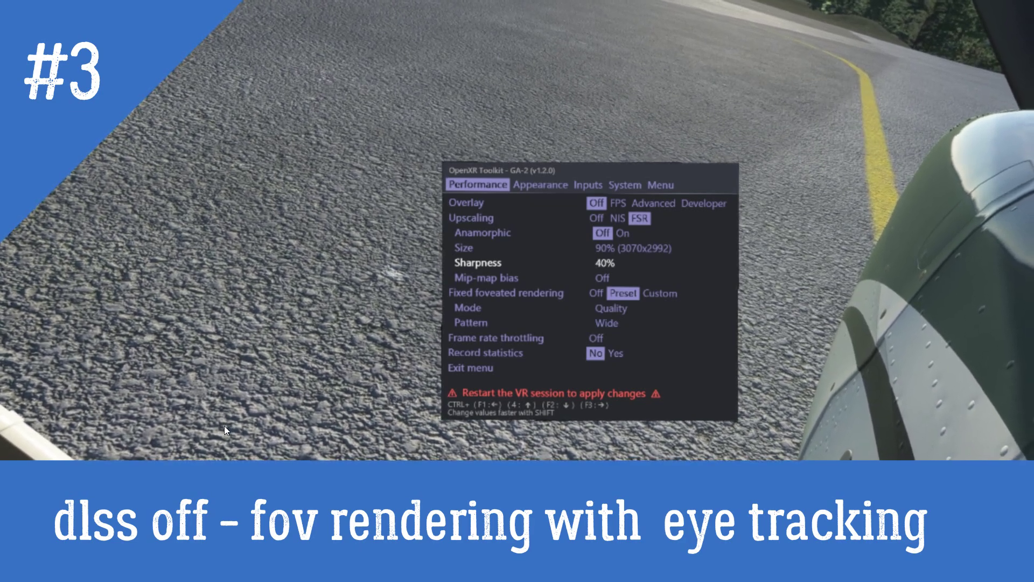
pyautogui.hotkey('ctrl', 'F2')
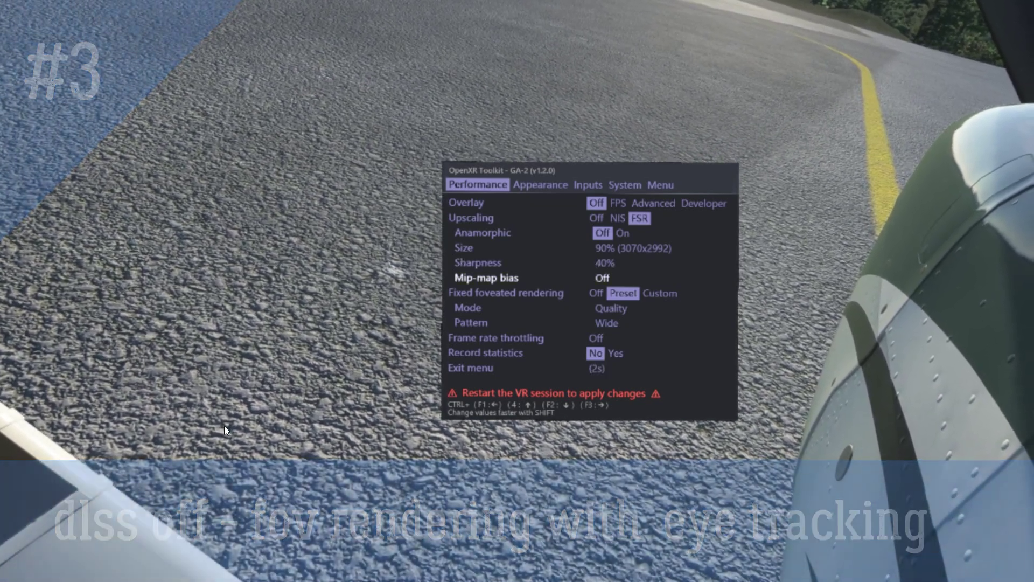